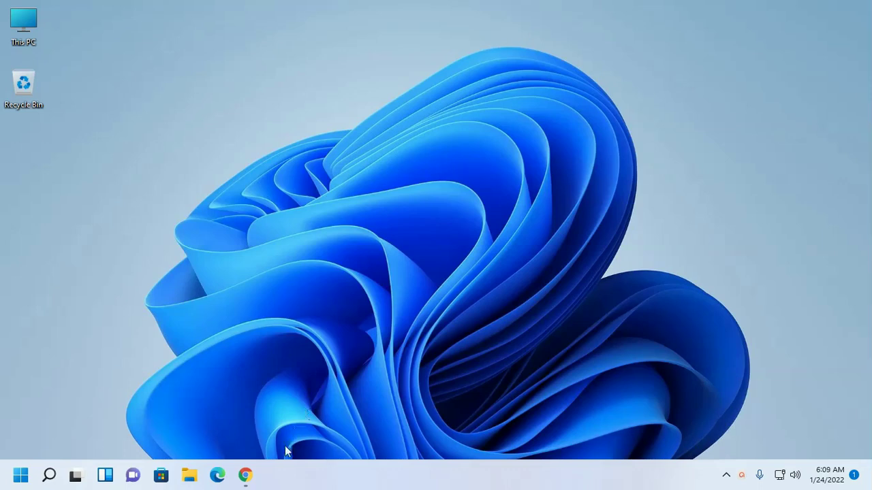
# Switch to Chrome, go to the .NET download page and start the .NET 6.0 SDK x64 download in a new tab.
pyautogui.click(246, 475)
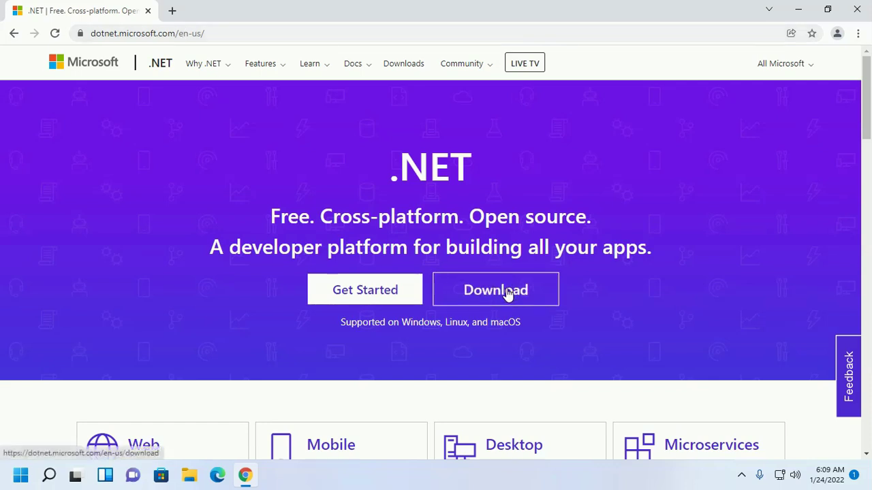
pyautogui.click(489, 292)
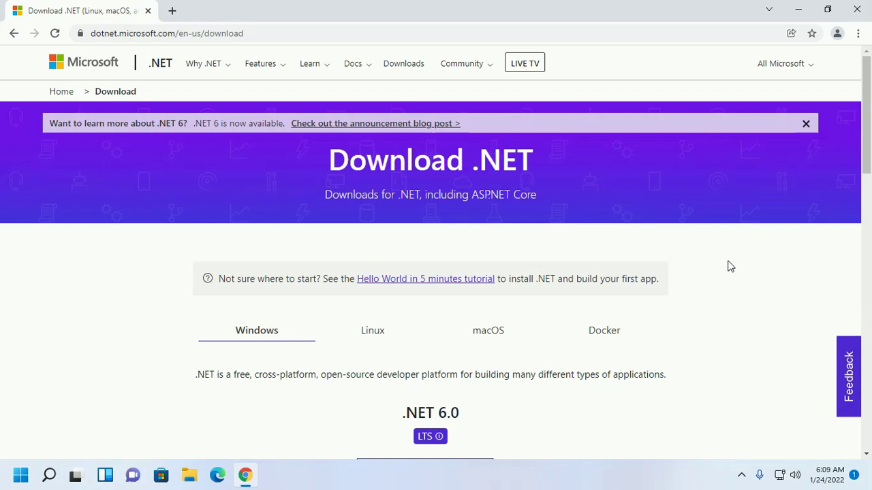
pyautogui.scroll(-3, 730, 266)
pyautogui.scroll(-2, 730, 267)
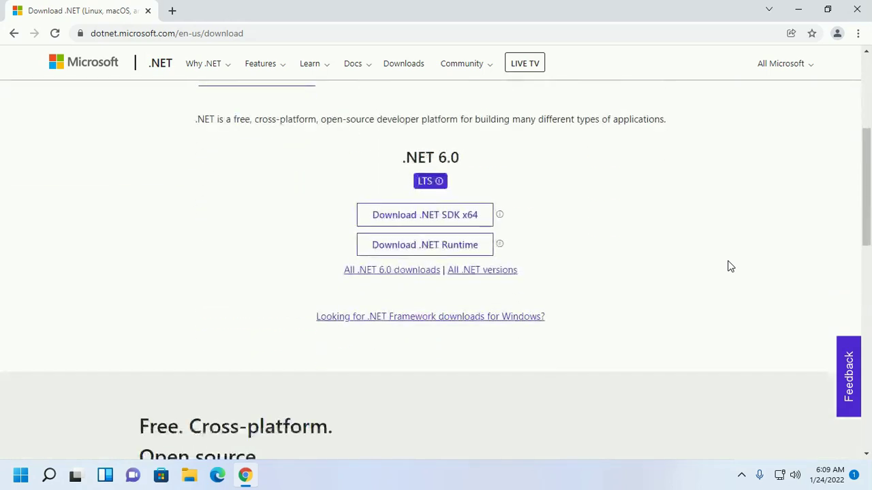
pyautogui.rightClick(420, 223)
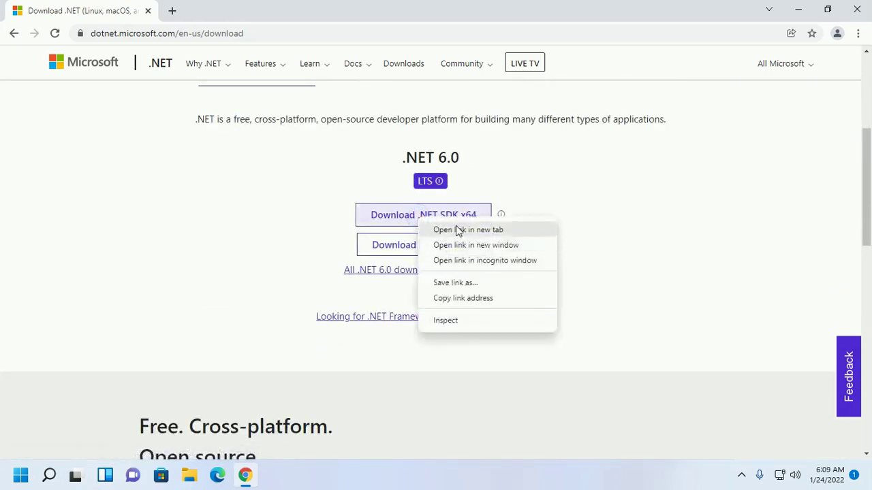
pyautogui.press('Escape')
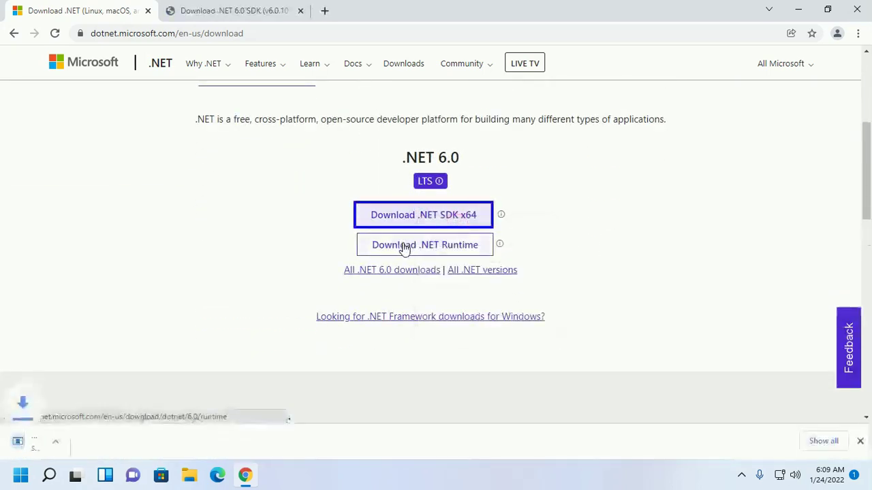
# Open the .NET 6.0 Runtime page in a new tab and download the x64 installer for running console apps.
pyautogui.rightClick(425, 250)
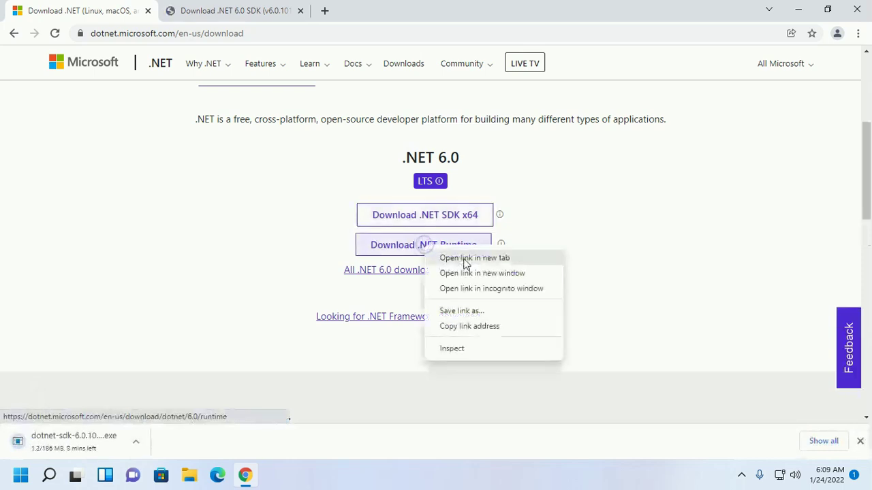
pyautogui.click(441, 259)
pyautogui.click(633, 167)
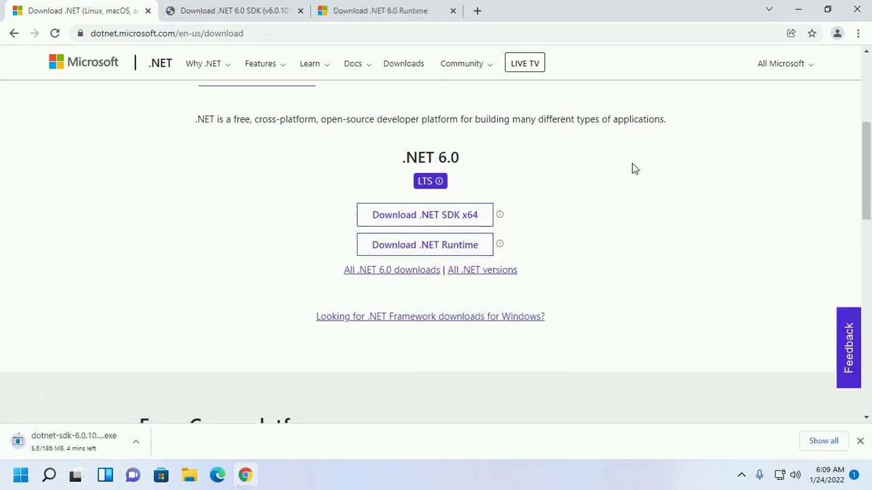
pyautogui.click(390, 11)
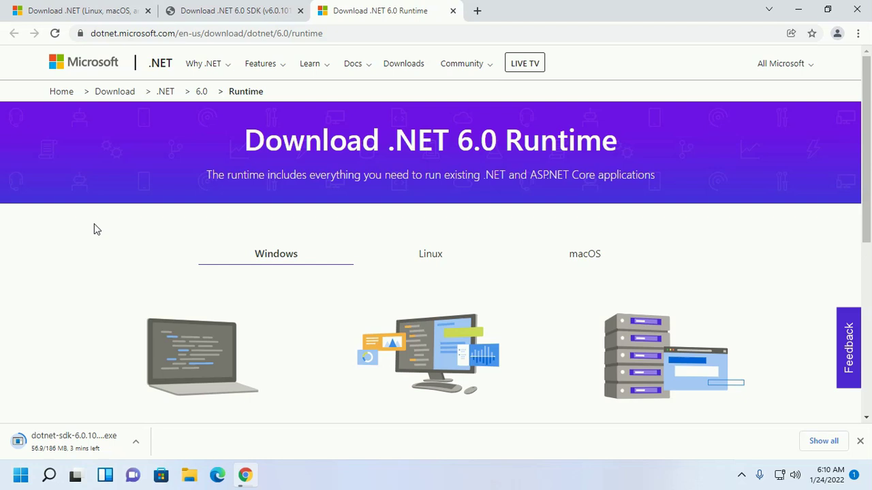
pyautogui.scroll(-3, 94, 225)
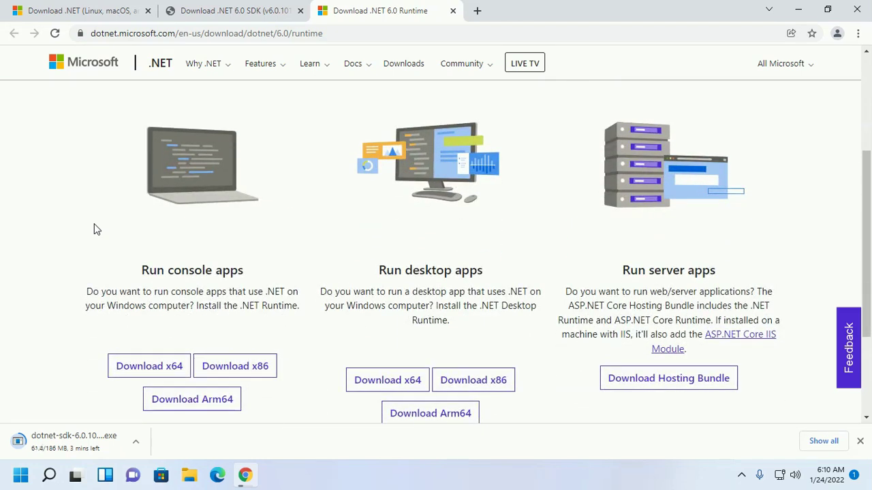
pyautogui.scroll(-1, 94, 224)
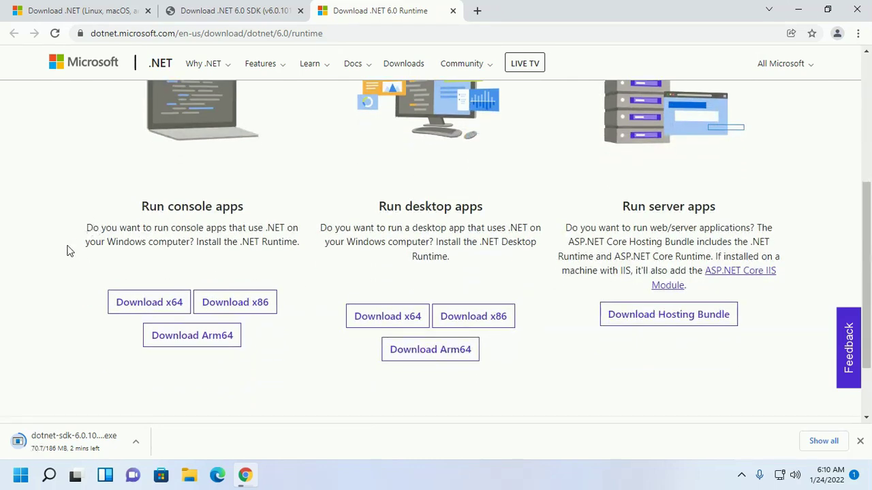
pyautogui.click(145, 305)
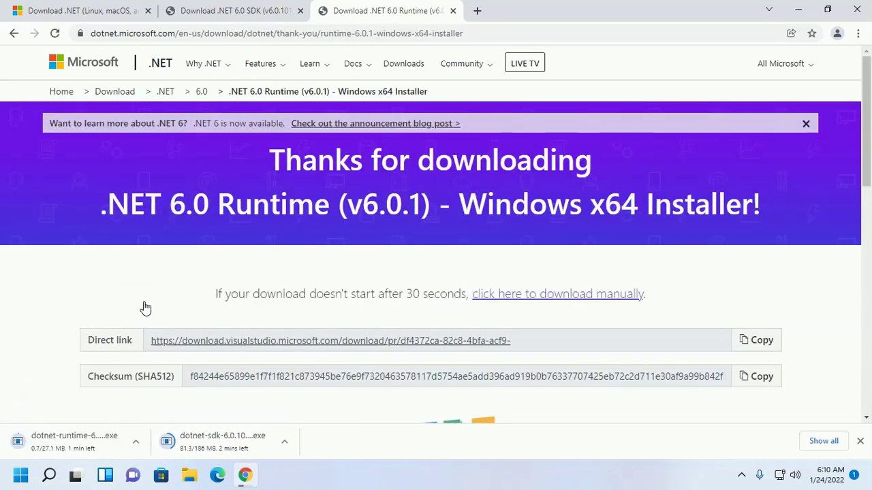
pyautogui.click(78, 266)
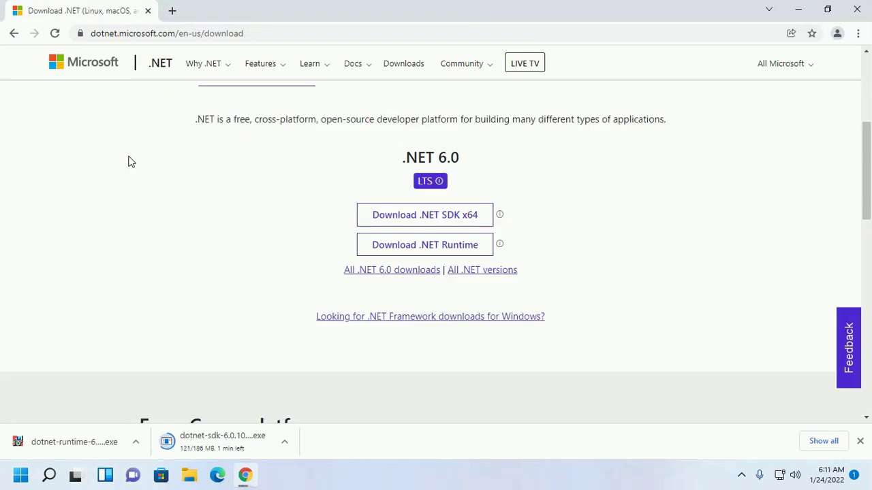
# Minimize the browser, open the Downloads folder in File Explorer and launch the dotnet-runtime-6.0.1-win-x64 installer.
pyautogui.click(797, 9)
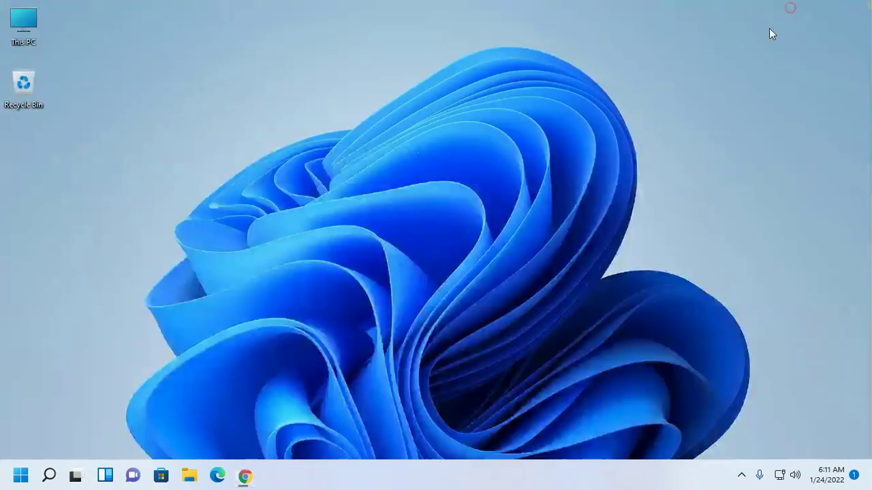
pyautogui.click(190, 474)
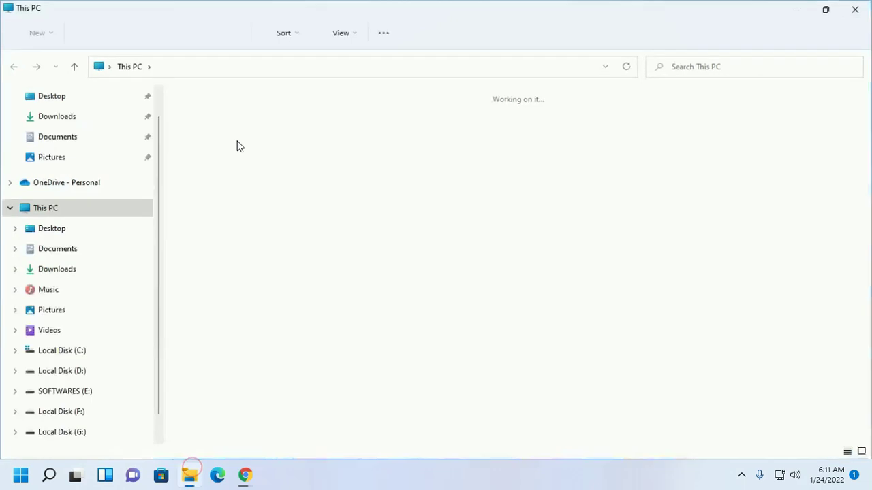
pyautogui.click(80, 117)
pyautogui.click(263, 241)
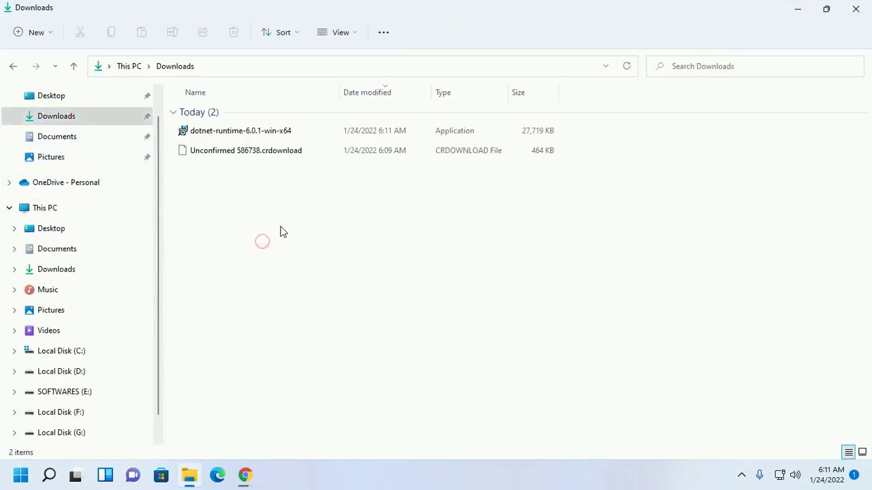
pyautogui.click(246, 123)
pyautogui.click(247, 123)
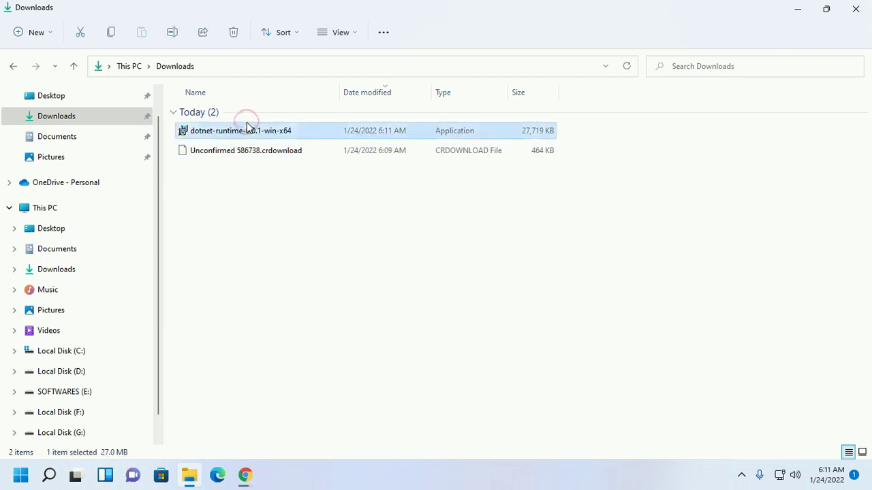
pyautogui.rightClick(297, 132)
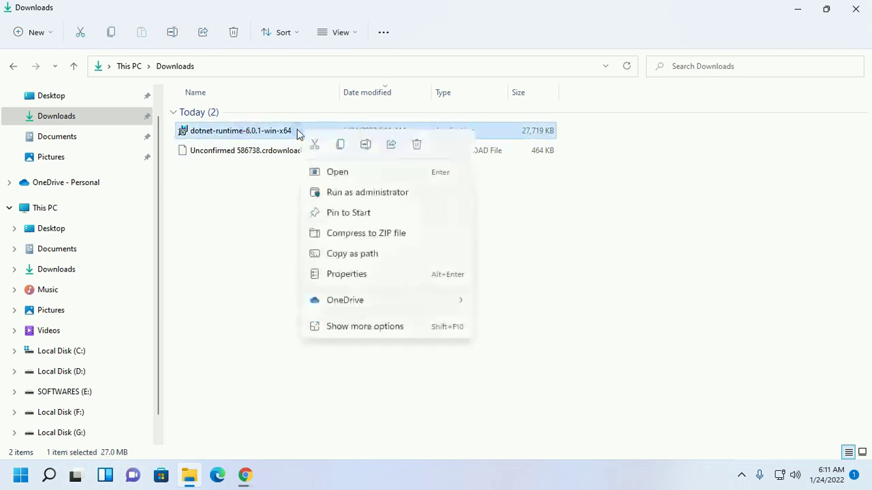
pyautogui.click(322, 174)
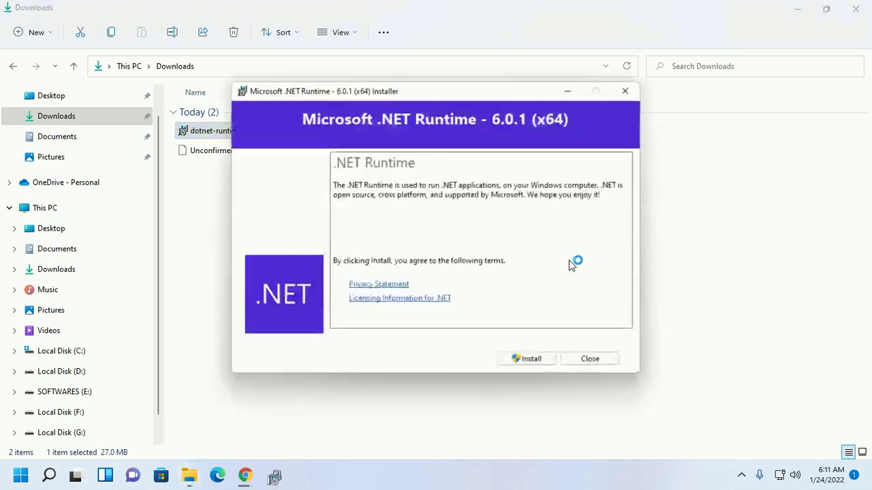
# Minimize File Explorer, install Microsoft .NET Runtime 6.0.1 (x64) and close the installer when it finishes.
pyautogui.click(801, 14)
pyautogui.click(800, 11)
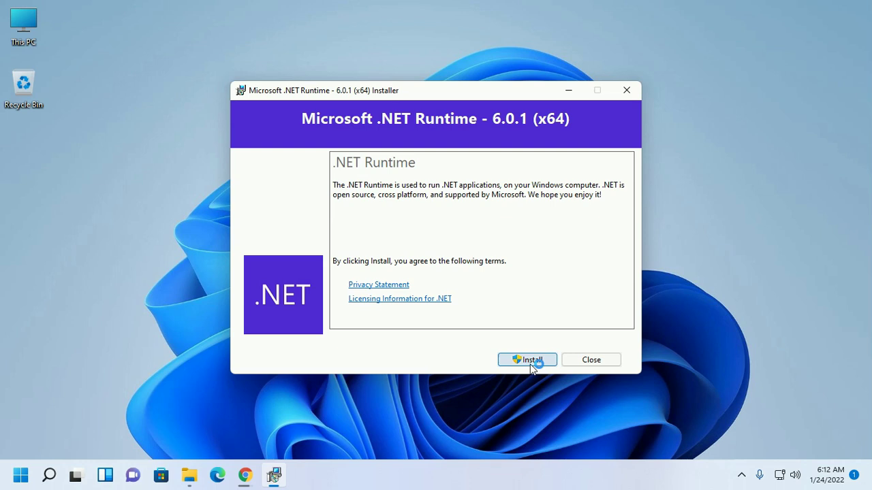
pyautogui.click(528, 361)
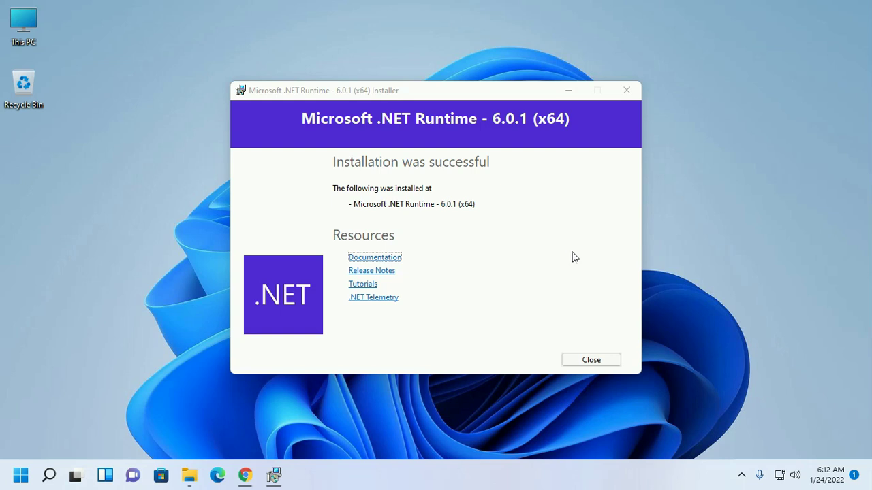
pyautogui.click(592, 362)
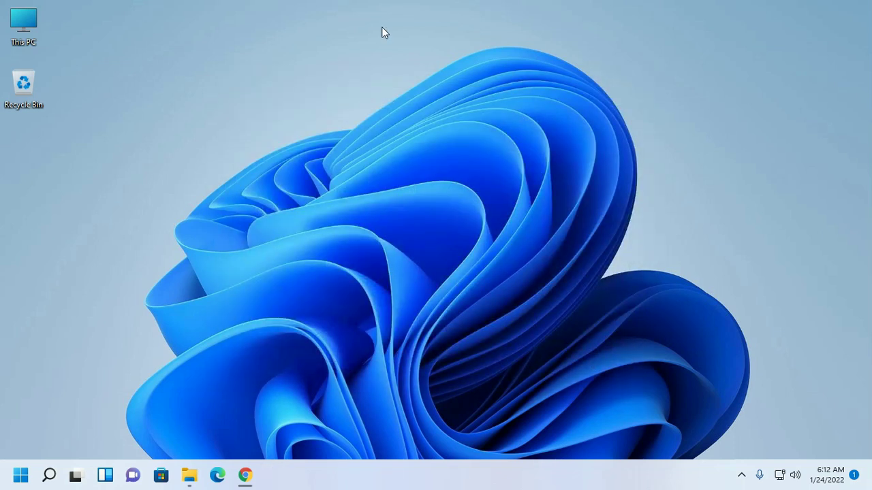
# Launch dotnet-sdk-6.0.101-win-x64 from the Downloads folder, install the .NET SDK and close the installer when it finishes.
pyautogui.click(189, 474)
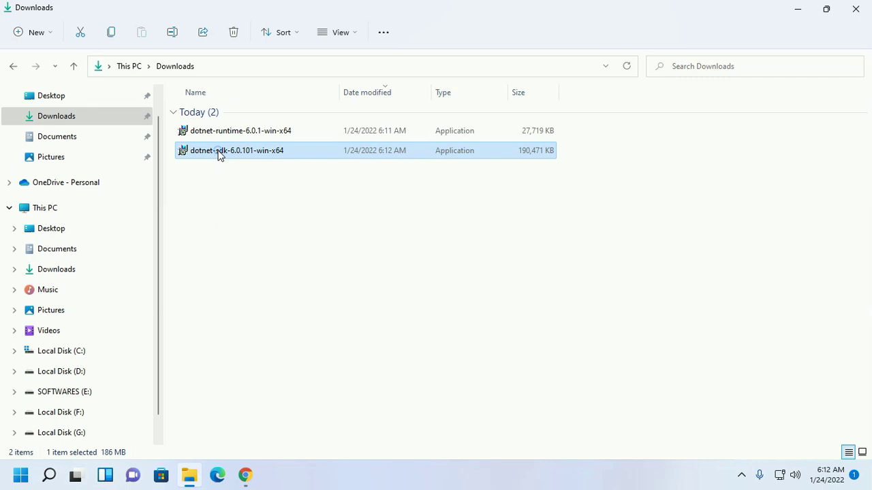
pyautogui.rightClick(218, 151)
pyautogui.click(259, 194)
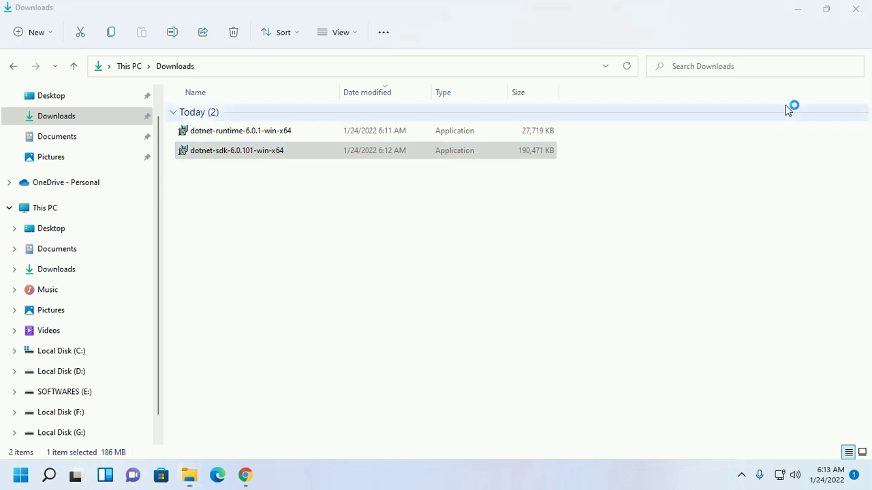
pyautogui.click(798, 8)
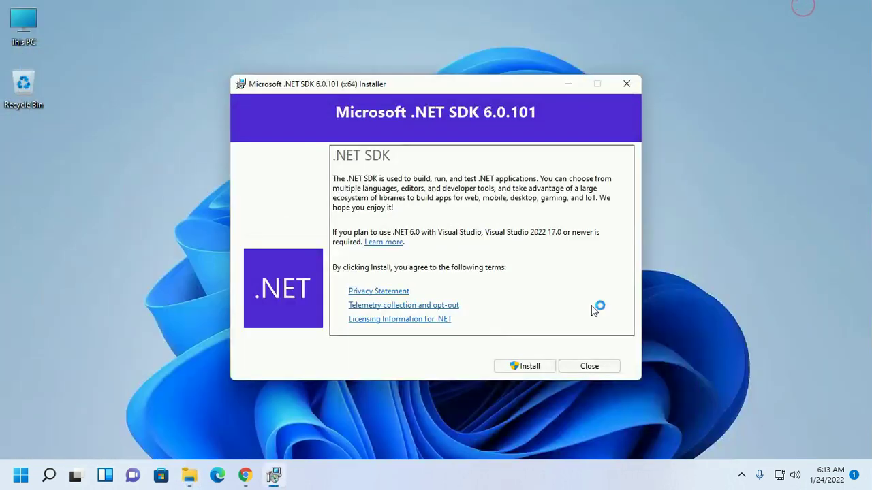
pyautogui.click(522, 367)
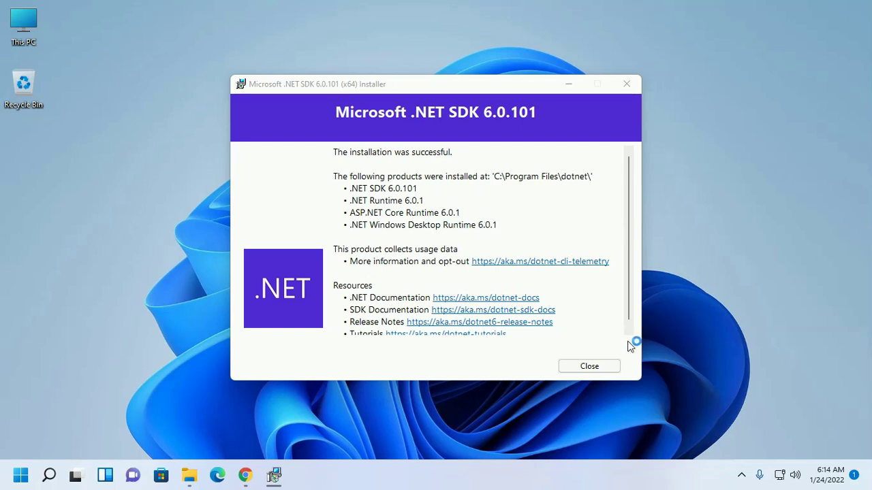
pyautogui.click(590, 367)
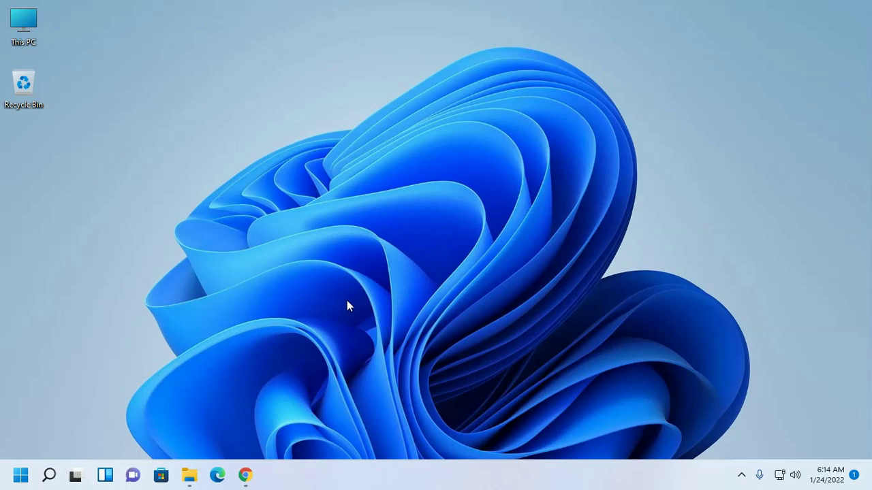
# Search for cmd, open Command Prompt and move its window higher on the desktop.
pyautogui.click(23, 478)
pyautogui.write('cmd')
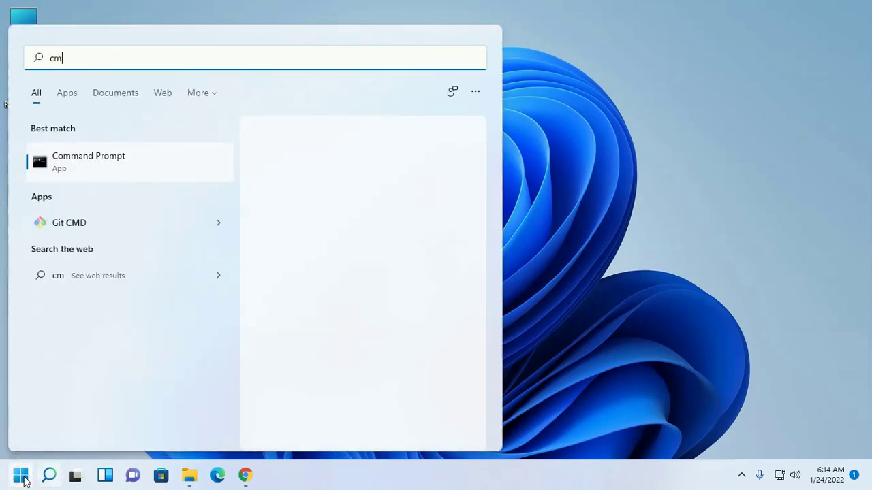
pyautogui.click(115, 163)
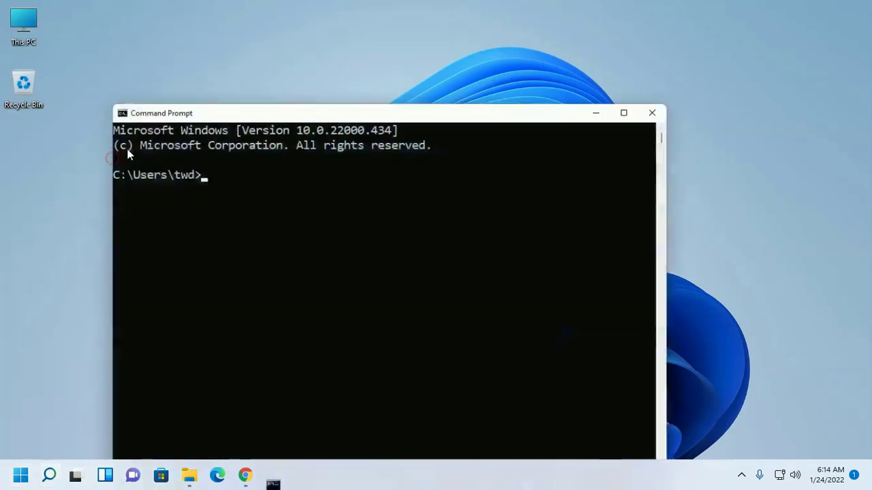
pyautogui.moveTo(461, 105); pyautogui.dragTo(467, 25)
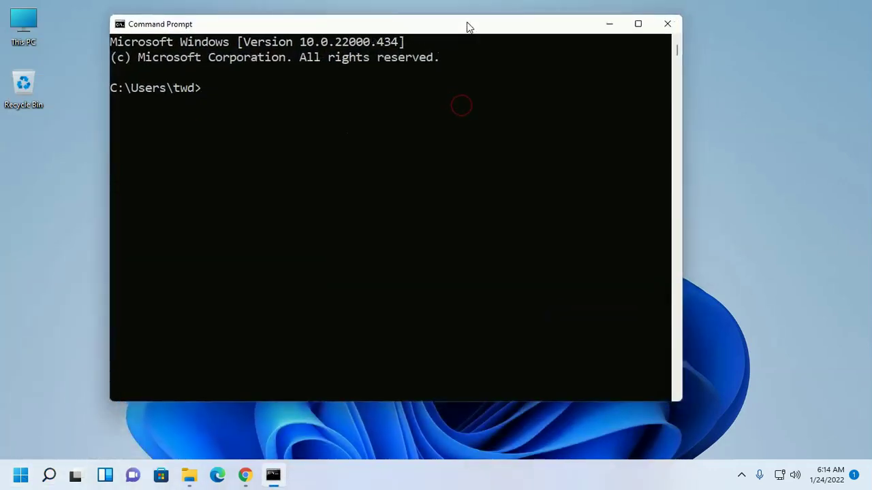
# Check the installed .NET version with dotnet --version and maximize the Command Prompt window.
pyautogui.write('dotnet --version')
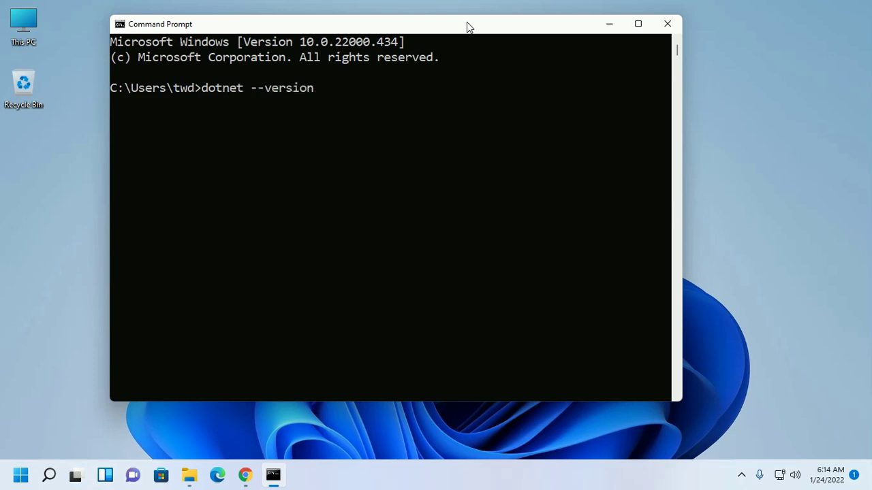
pyautogui.press('Return')
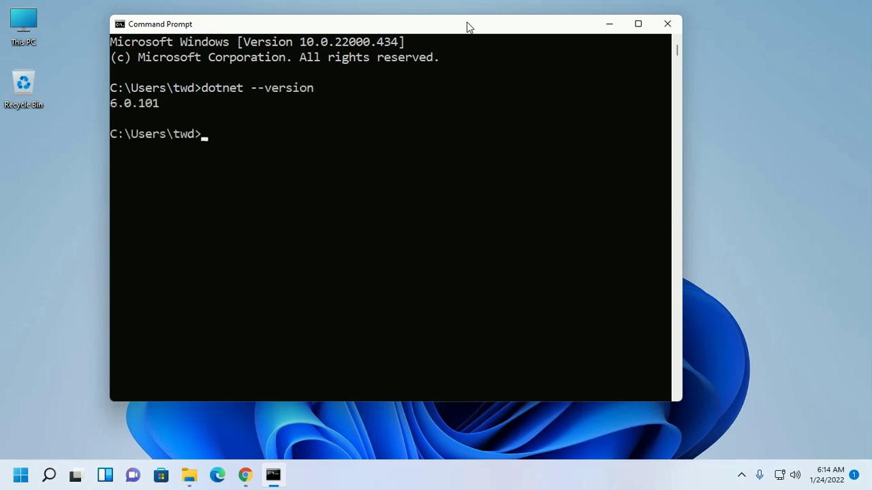
pyautogui.click(637, 25)
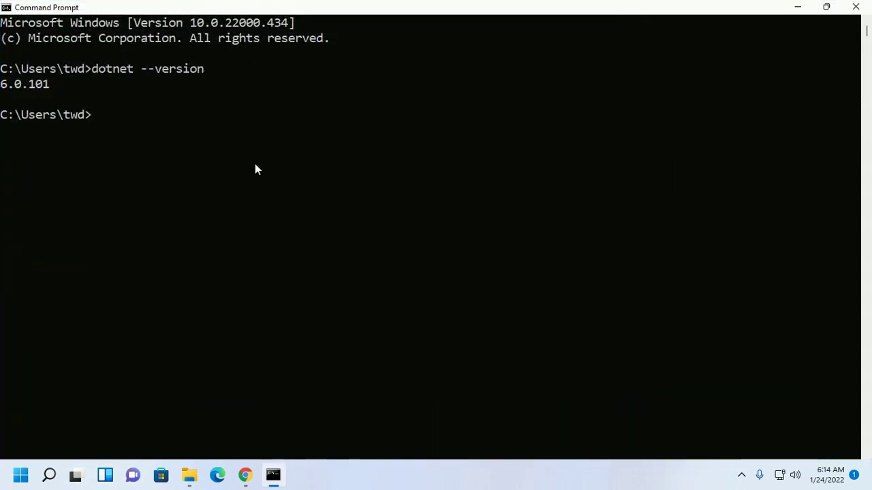